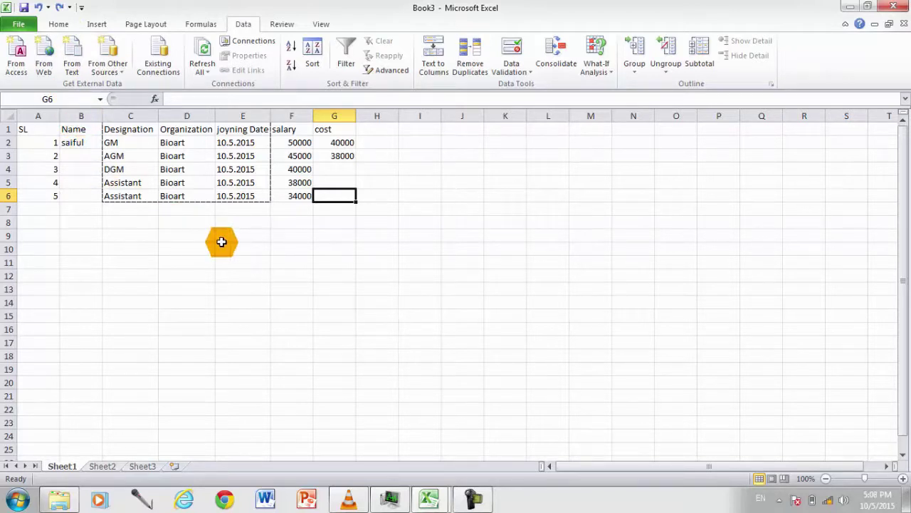
# Step: Select the employee table A1:G6, from the SL header to the cost column, and go to the Data tab
pyautogui.moveTo(328, 196)
pyautogui.mouseDown()
pyautogui.moveTo(131, 182)
pyautogui.moveTo(52, 132)
pyautogui.mouseUp()
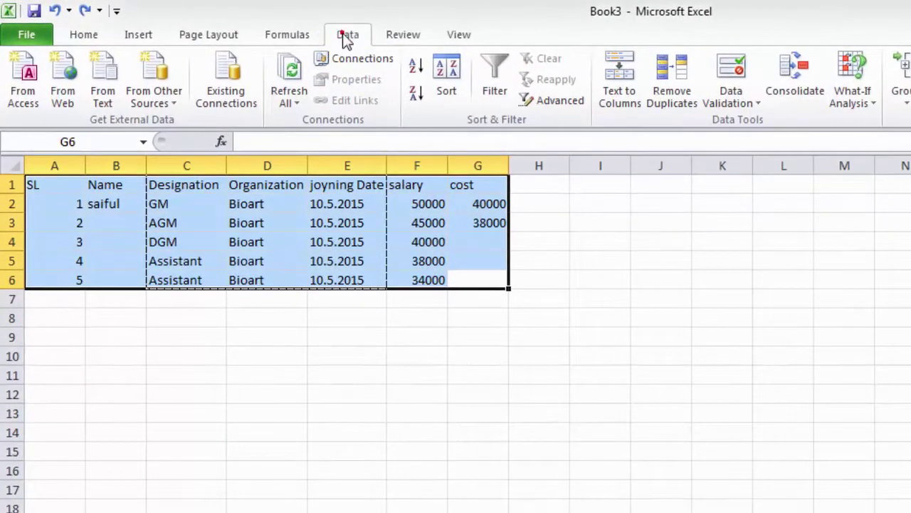
pyautogui.click(342, 33)
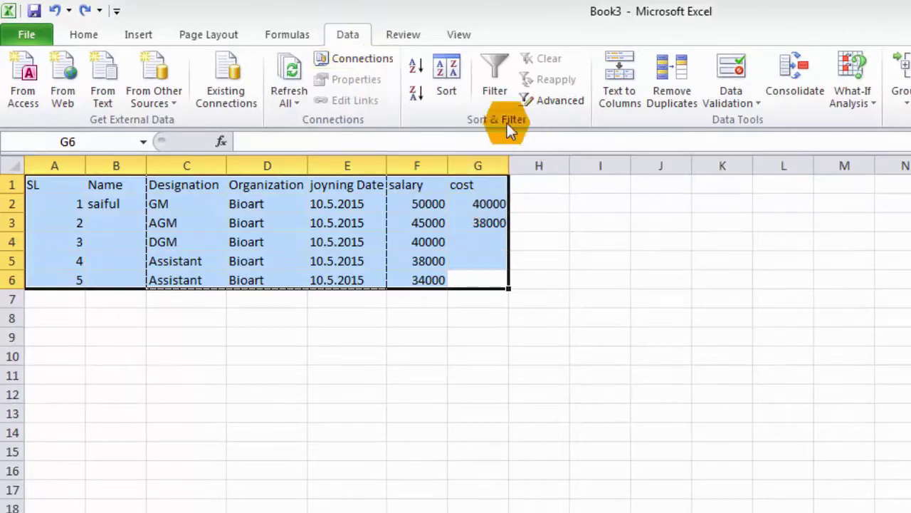
# Step: Open Sort with 'My data has headers' kept on and add a second, empty sort level
pyautogui.click(446, 74)
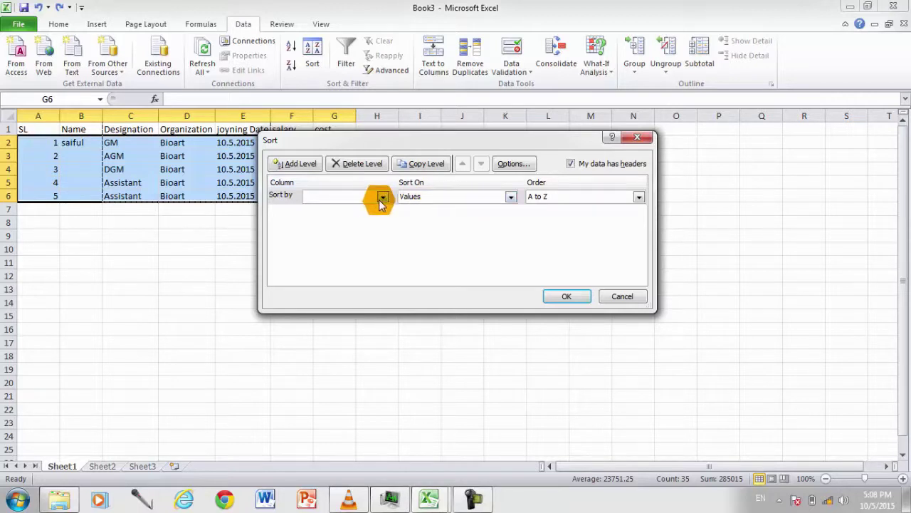
pyautogui.click(572, 163)
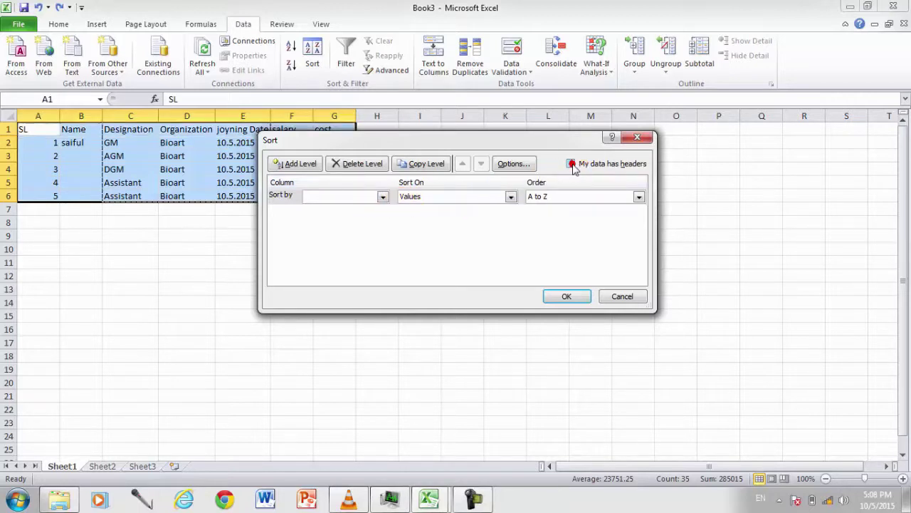
pyautogui.click(573, 164)
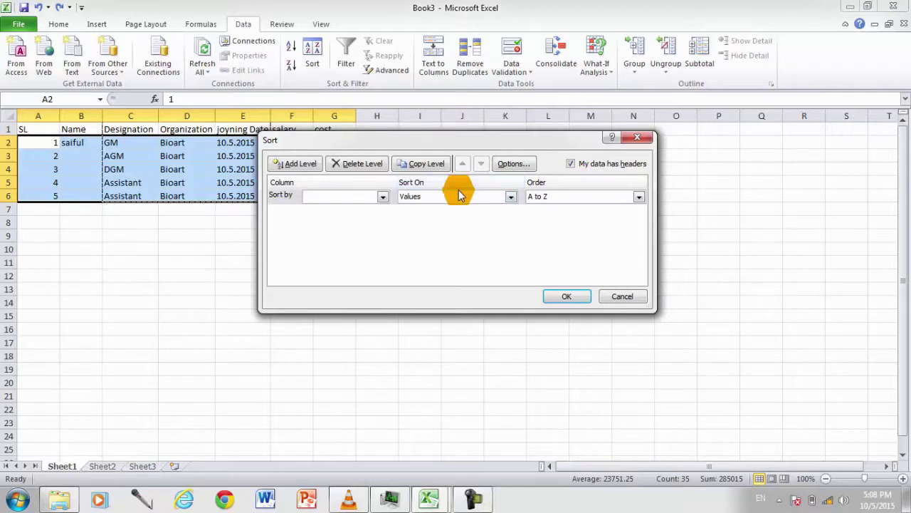
pyautogui.click(383, 197)
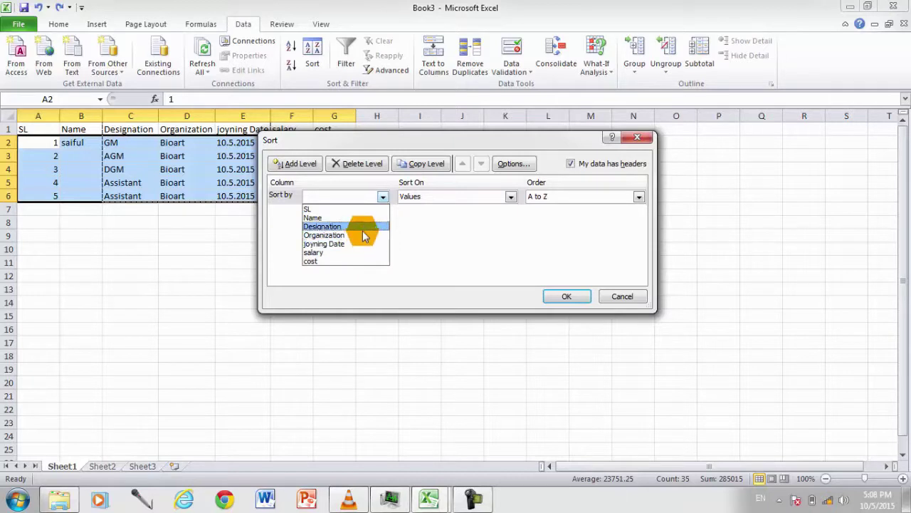
pyautogui.click(363, 228)
pyautogui.click(311, 164)
pyautogui.click(311, 164)
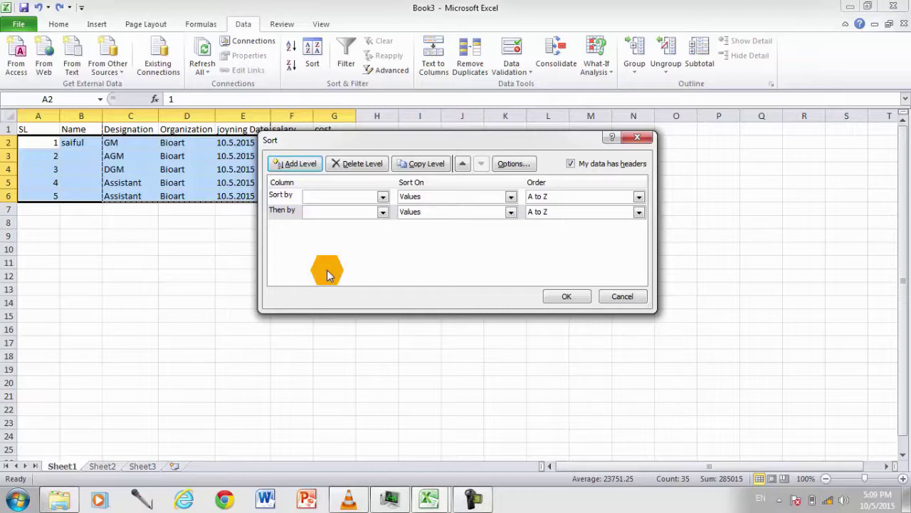
# Step: Accept the sort Options unchanged, dismiss the missing-column warning, and close Sort without sorting
pyautogui.click(504, 164)
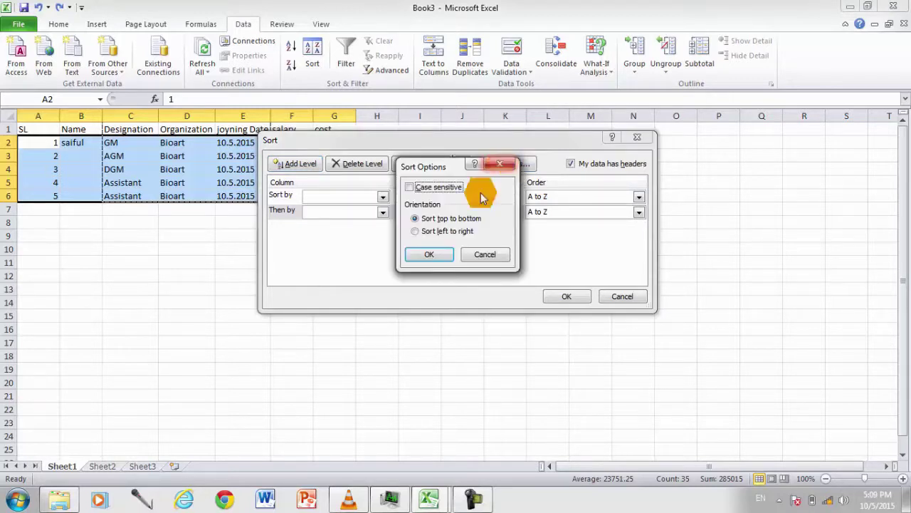
pyautogui.click(431, 255)
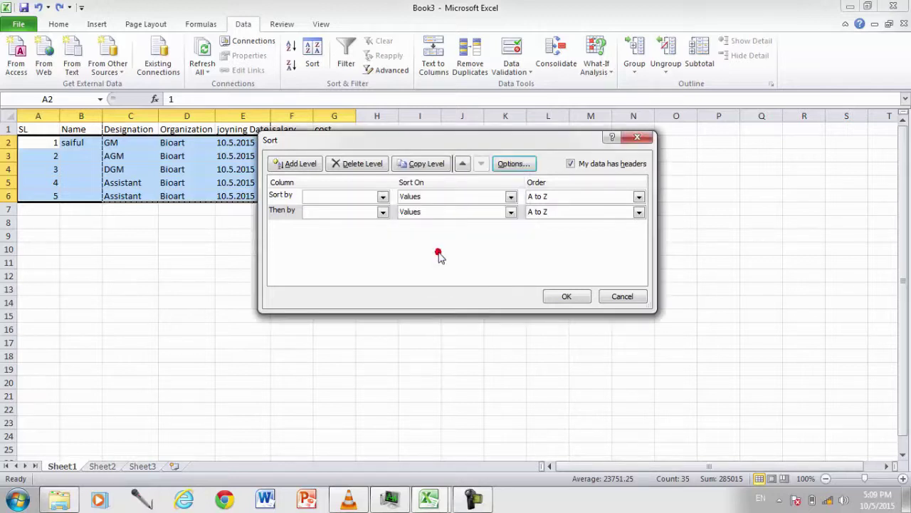
pyautogui.click(566, 296)
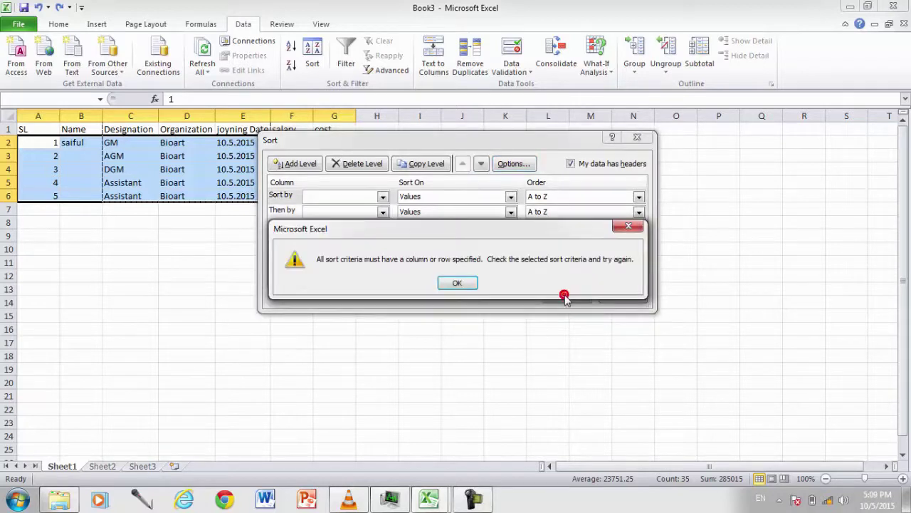
pyautogui.click(465, 282)
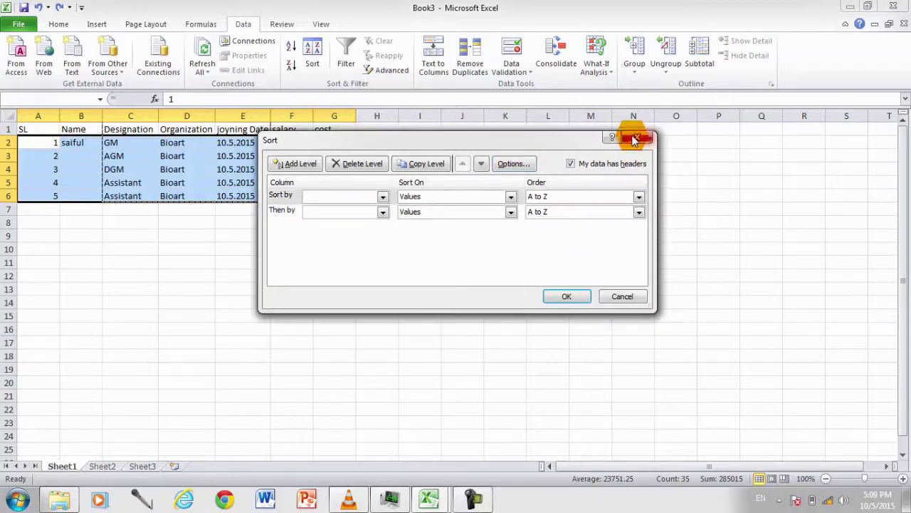
pyautogui.click(638, 137)
# Step: Select employee rows A2:G6 and switch on AutoFilter from the Data tab
pyautogui.click(371, 162)
pyautogui.moveTo(340, 196); pyautogui.dragTo(51, 142)
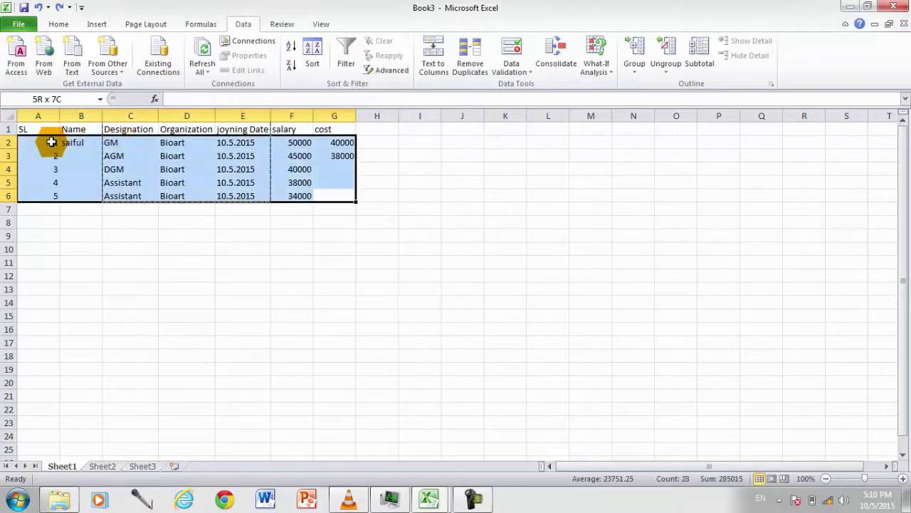
pyautogui.click(243, 26)
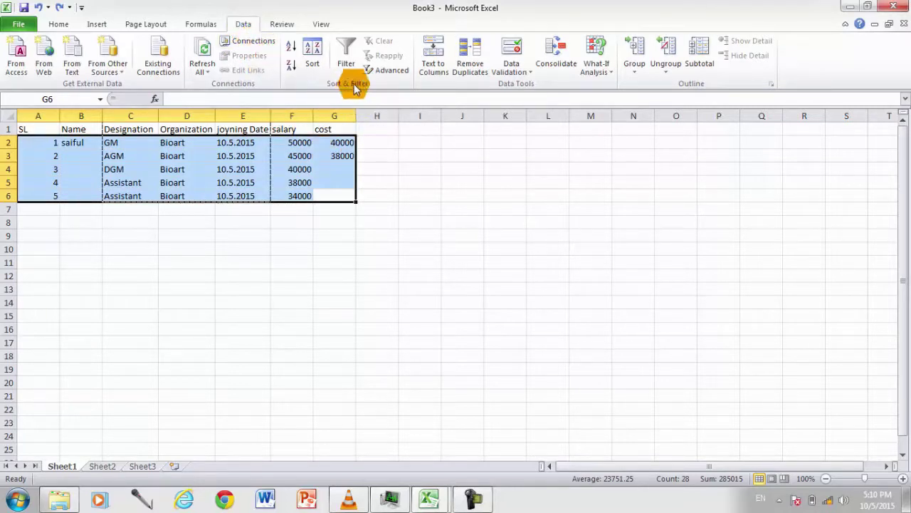
pyautogui.click(347, 61)
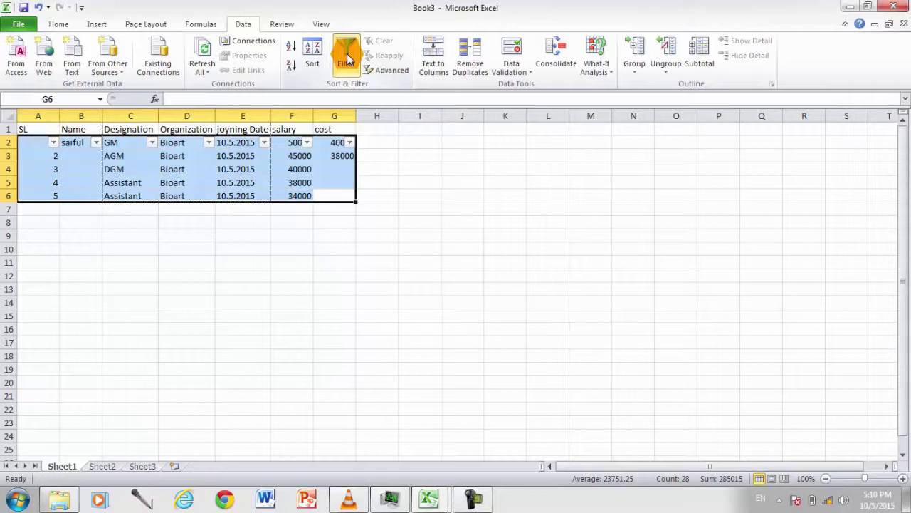
# Step: Keep every value, 38000 and blanks included, checked in the cost filter, then turn filtering off
pyautogui.click(350, 143)
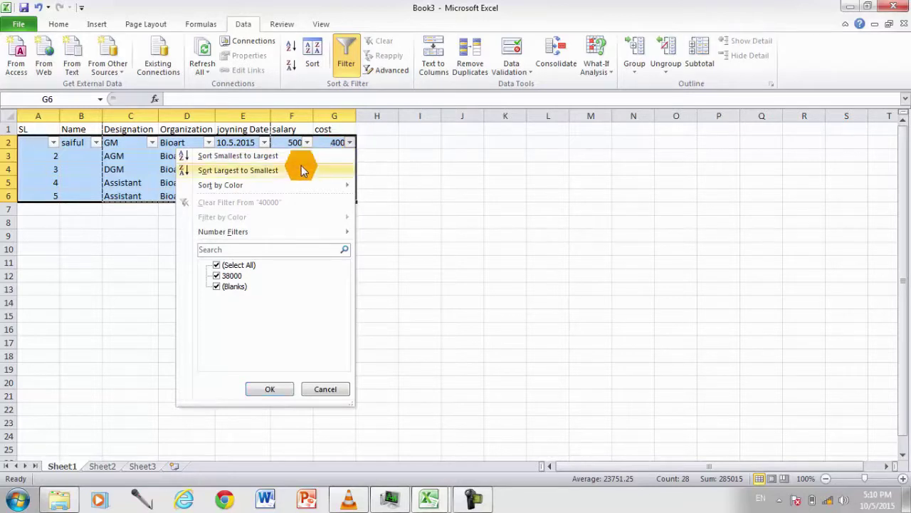
pyautogui.moveTo(293, 185)
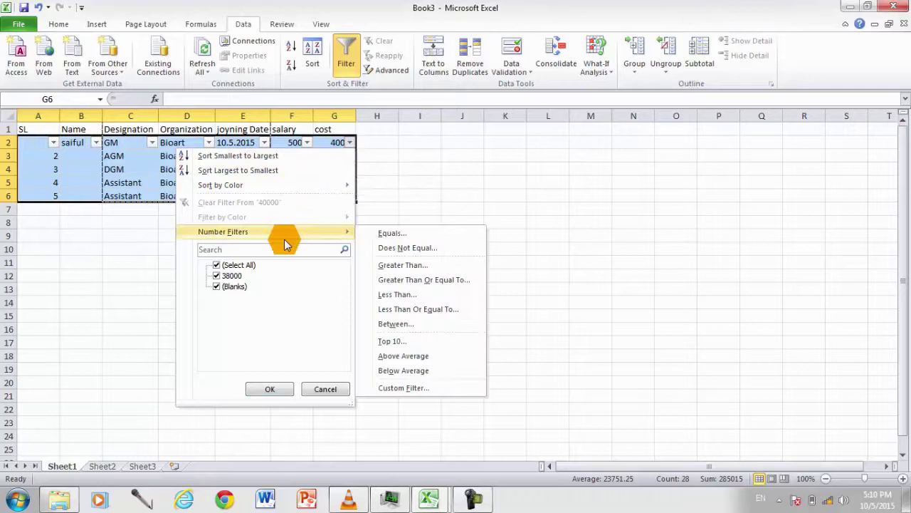
pyautogui.click(218, 265)
pyautogui.click(217, 265)
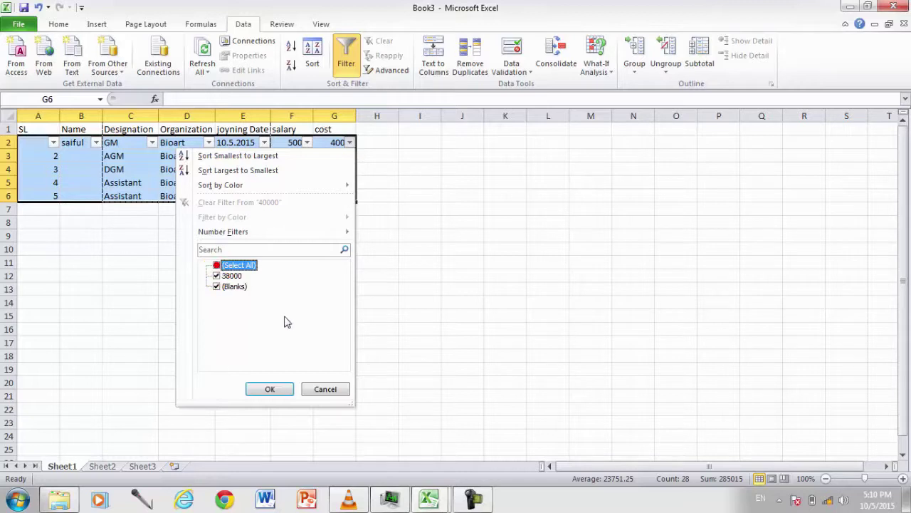
pyautogui.click(217, 276)
pyautogui.click(218, 286)
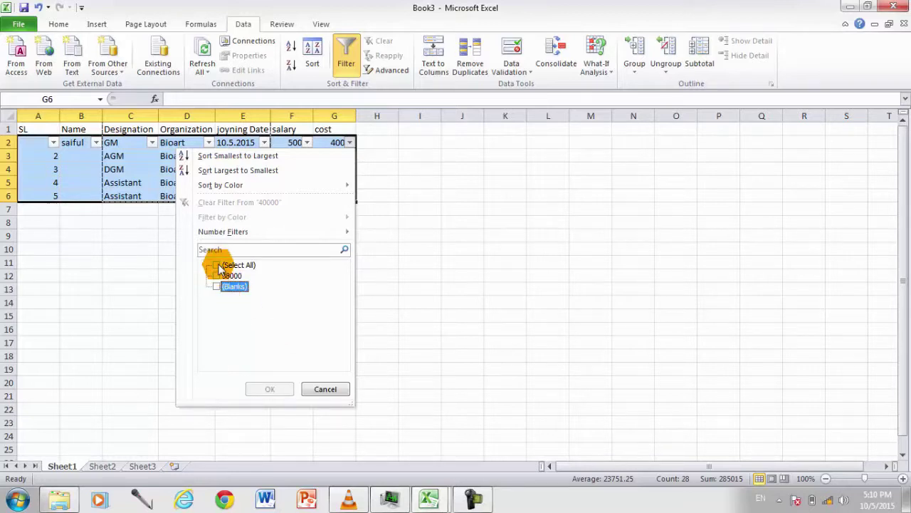
pyautogui.click(217, 265)
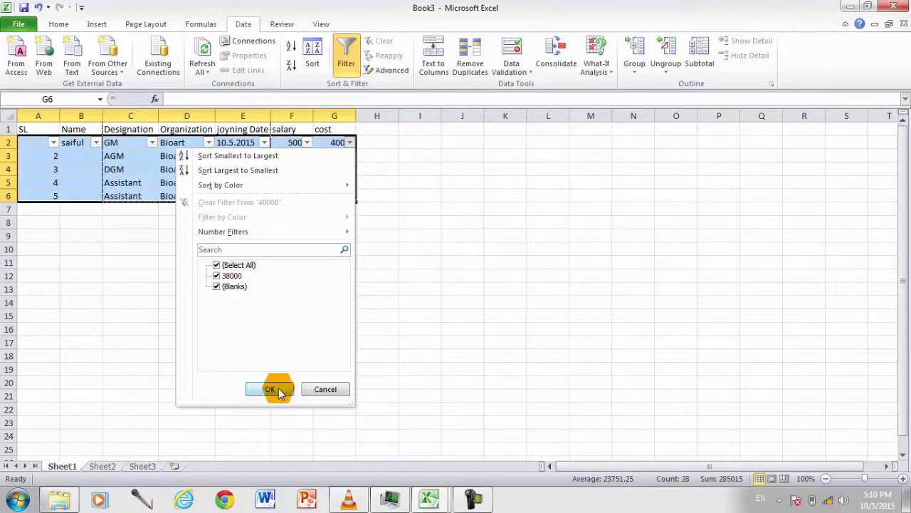
pyautogui.click(279, 392)
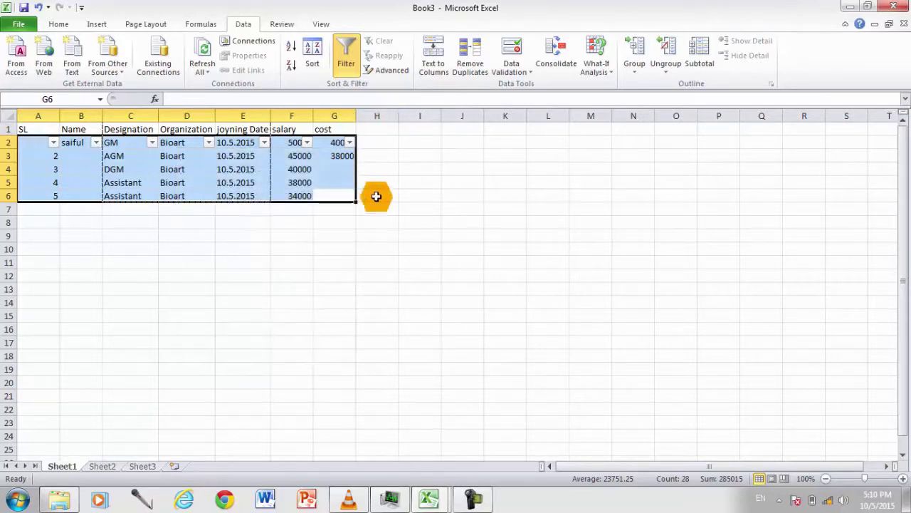
pyautogui.click(348, 66)
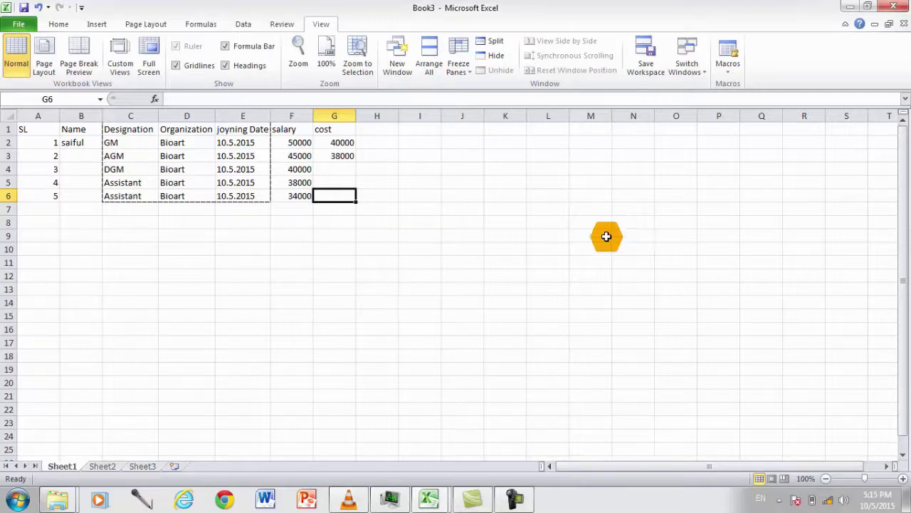
# Step: Switch to the Home tab with the unfiltered employee table on screen
pyautogui.click(59, 24)
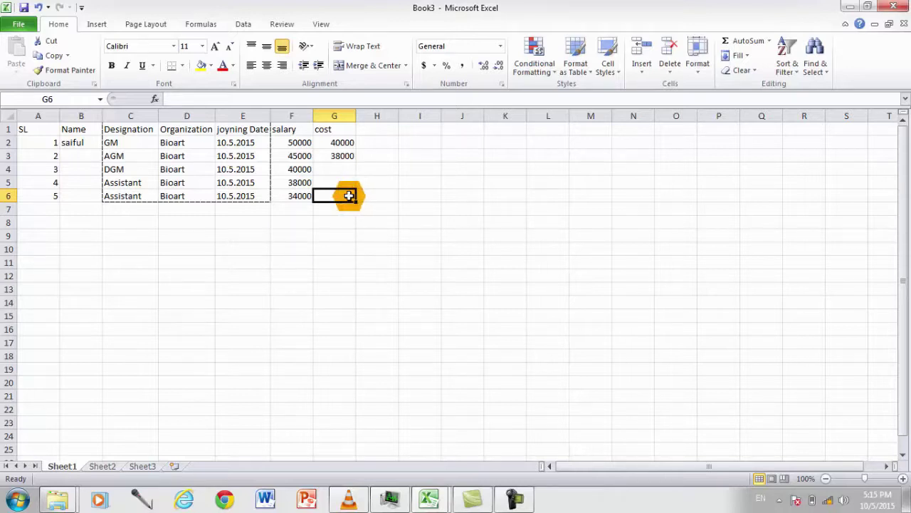
# Step: Select A1:G6 and launch Subtotal from the Data tab
pyautogui.moveTo(349, 195); pyautogui.dragTo(56, 129)
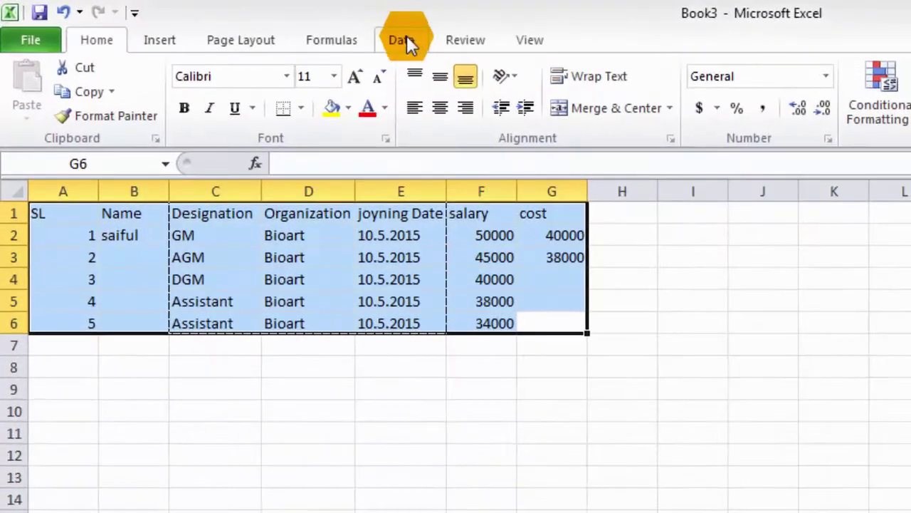
pyautogui.click(314, 31)
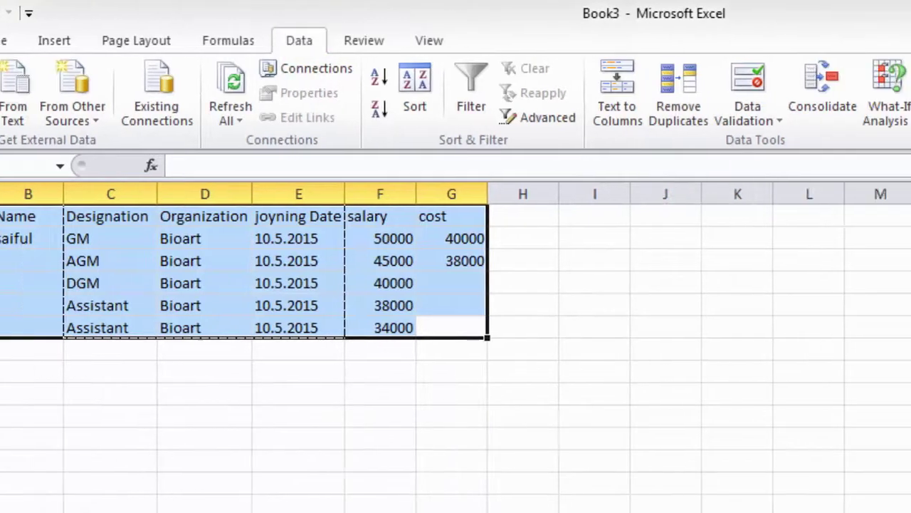
pyautogui.click(521, 83)
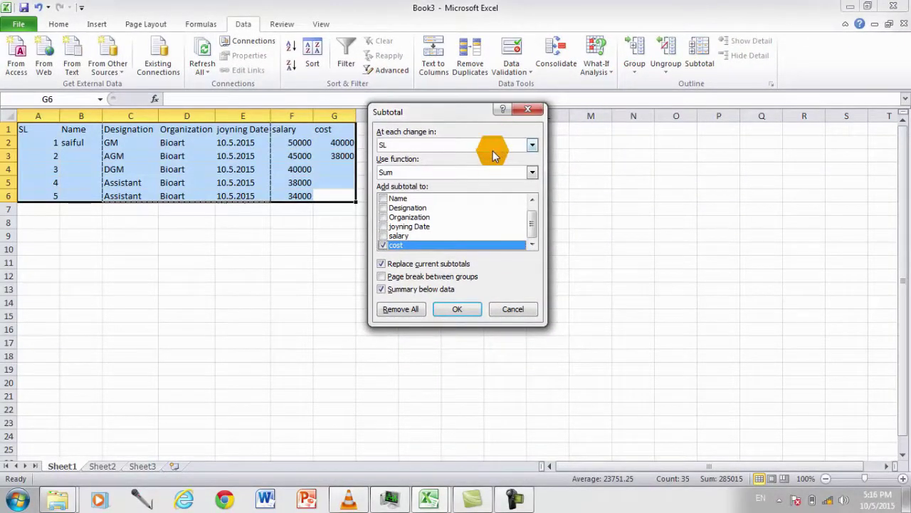
# Step: Set subtotals to Average at each change in Name, adding the subtotal to Name, and confirm
pyautogui.click(436, 147)
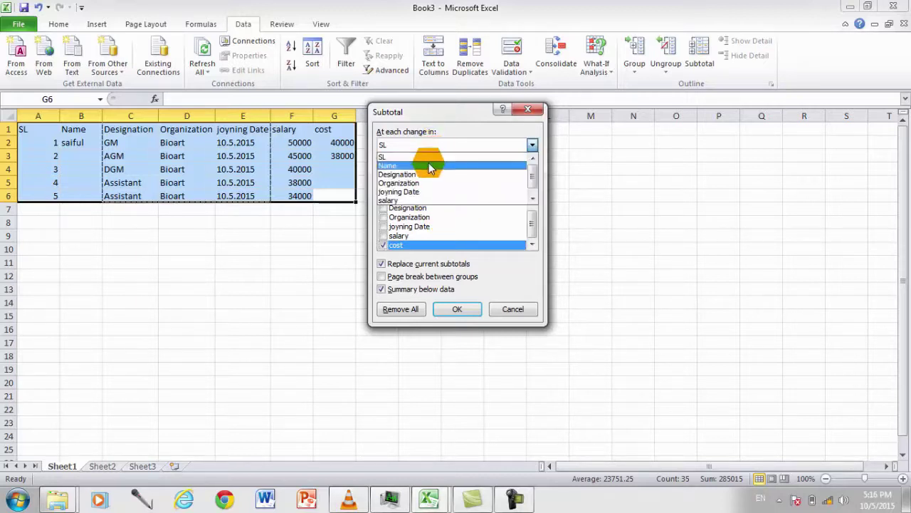
pyautogui.click(429, 166)
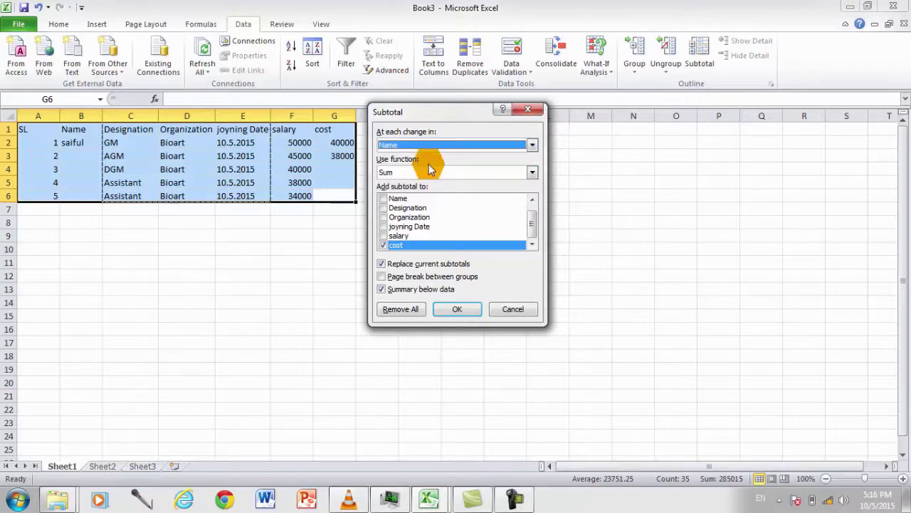
pyautogui.click(438, 174)
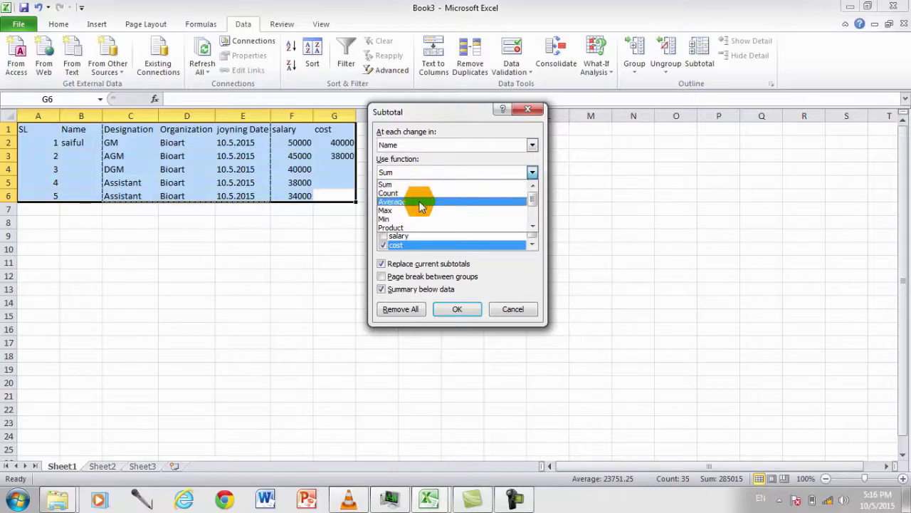
pyautogui.click(420, 202)
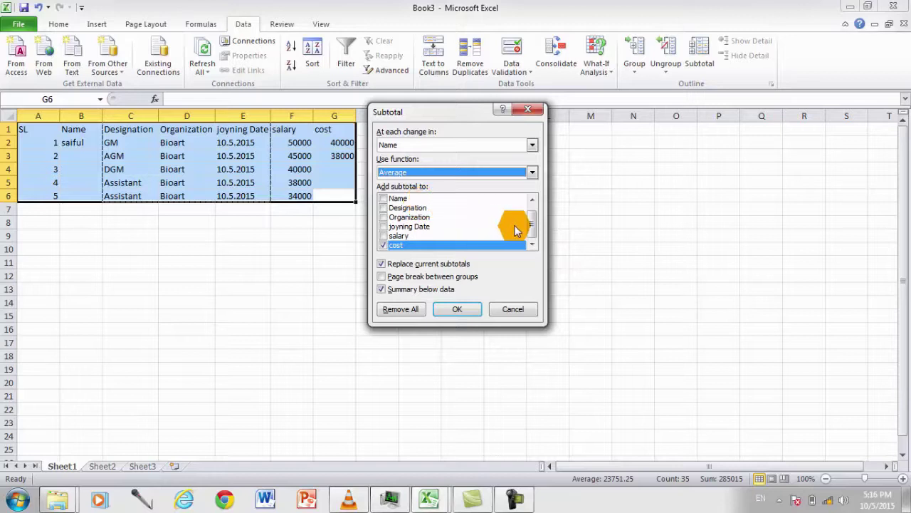
pyautogui.moveTo(528, 228); pyautogui.dragTo(524, 225)
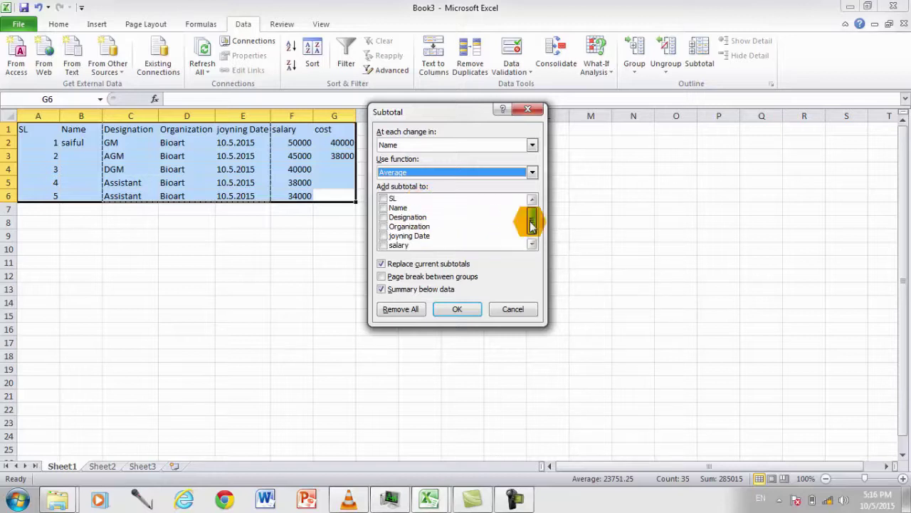
pyautogui.click(406, 208)
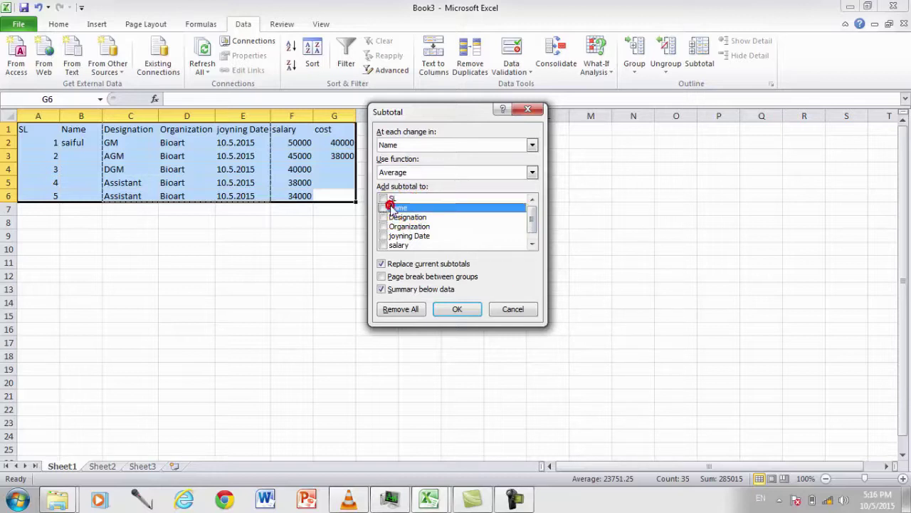
pyautogui.click(457, 309)
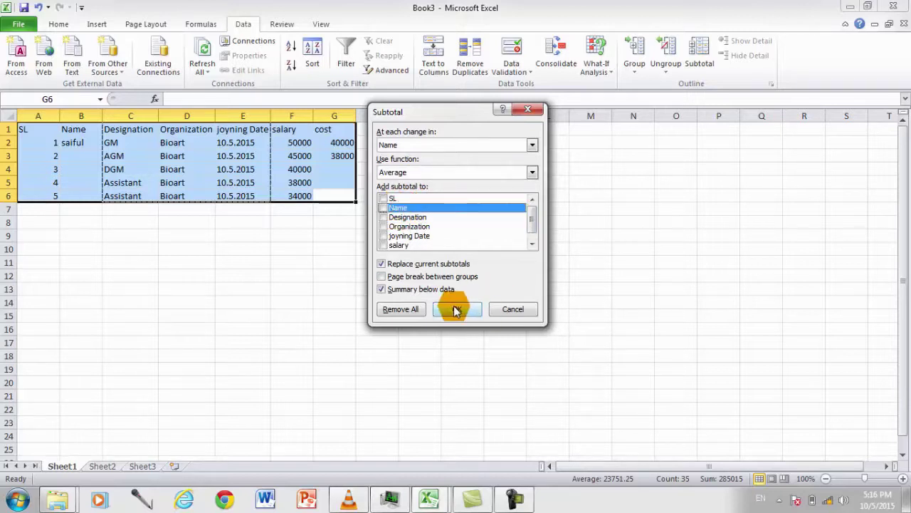